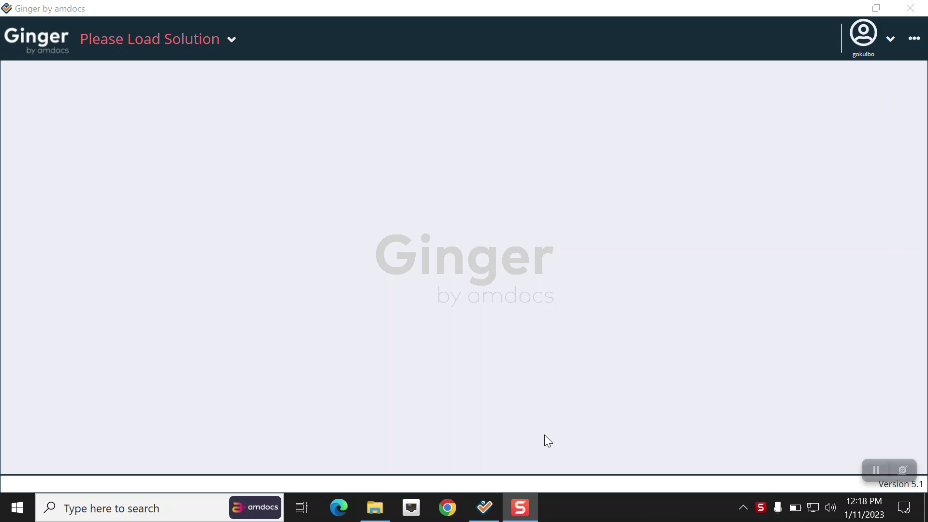
Step: Expand the 'Please Load Solution' menu to list recent, open, download and create-new options
left_click(239, 47)
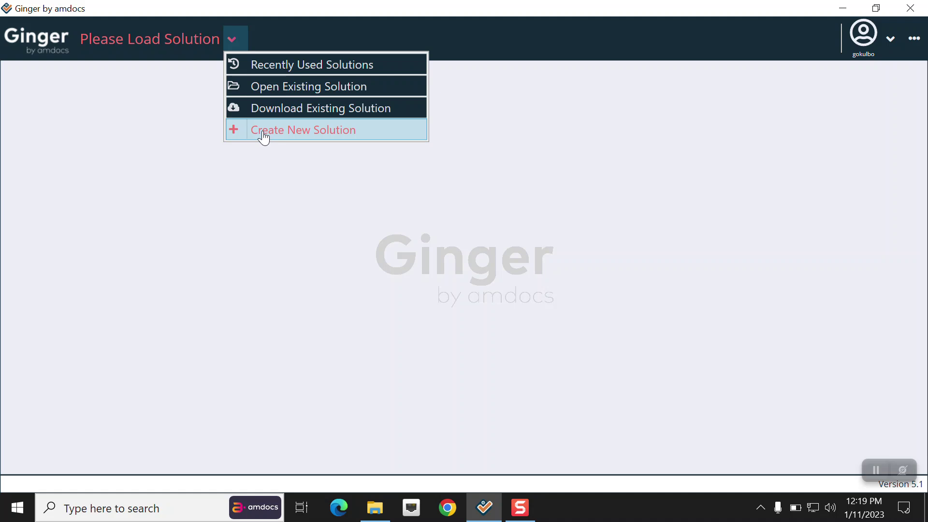
Step: Start a new solution named 'Demo' and bring up the folder picker for its location
left_click(264, 135)
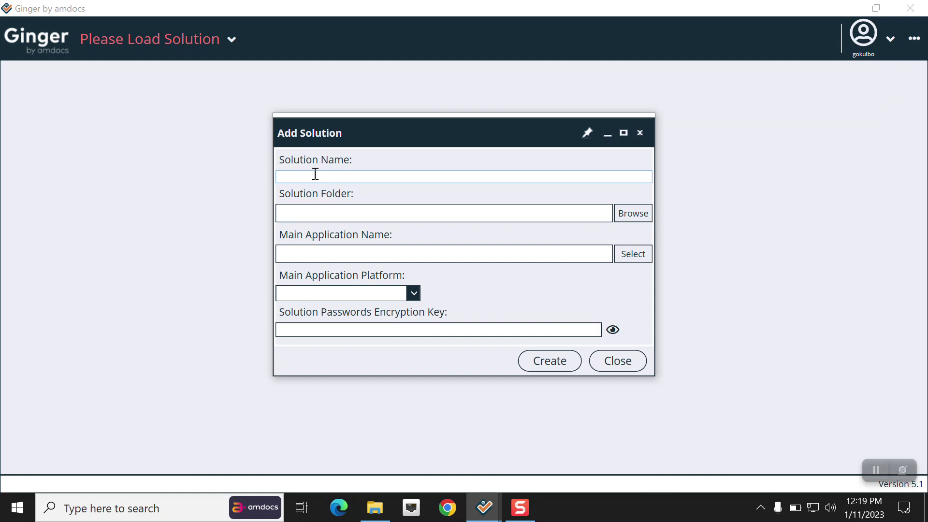
left_click(315, 174)
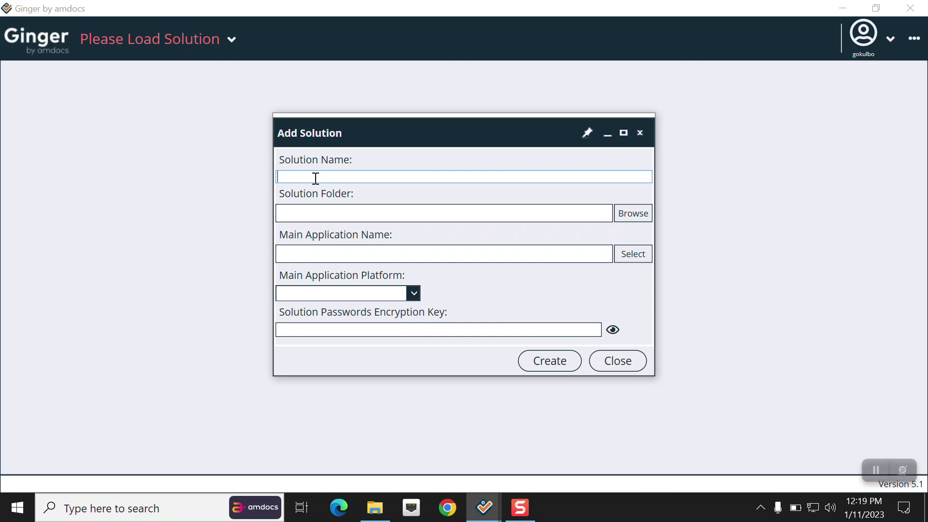
type("Demo")
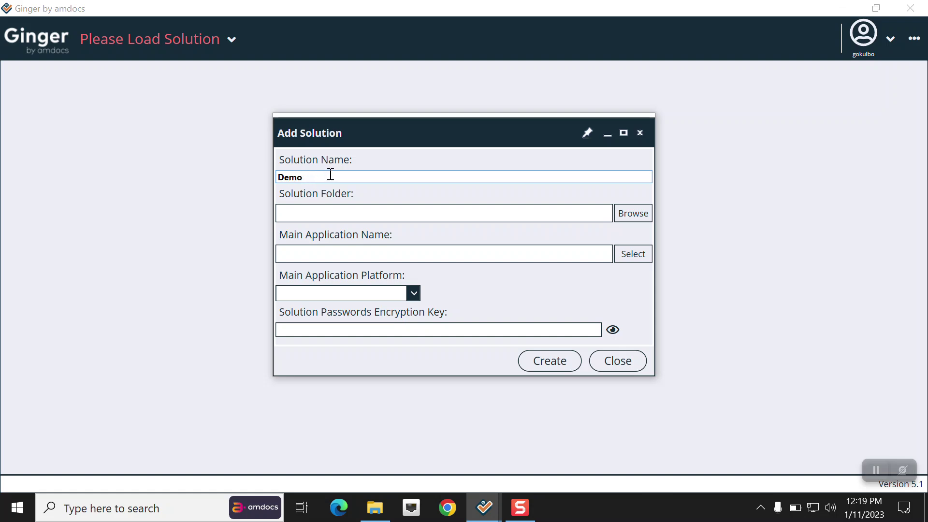
left_click(634, 213)
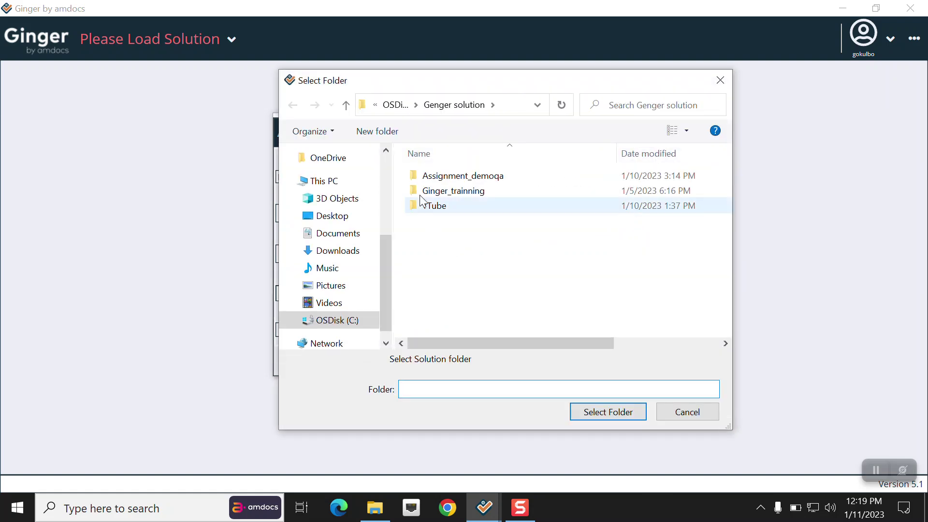
mouse_move(329, 290)
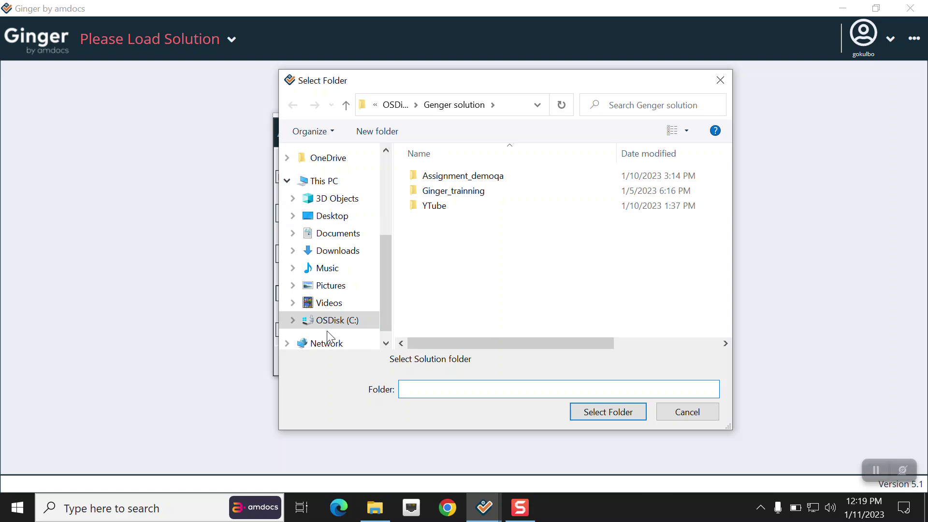
Step: Set the Demo solution folder to 'C:\Genger solution'
left_click(319, 320)
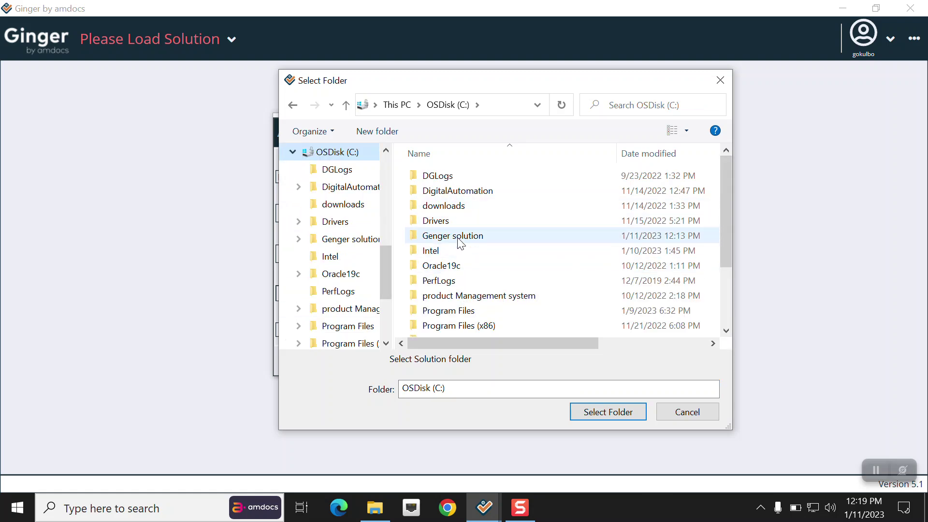
left_click(461, 242)
double_click(460, 241)
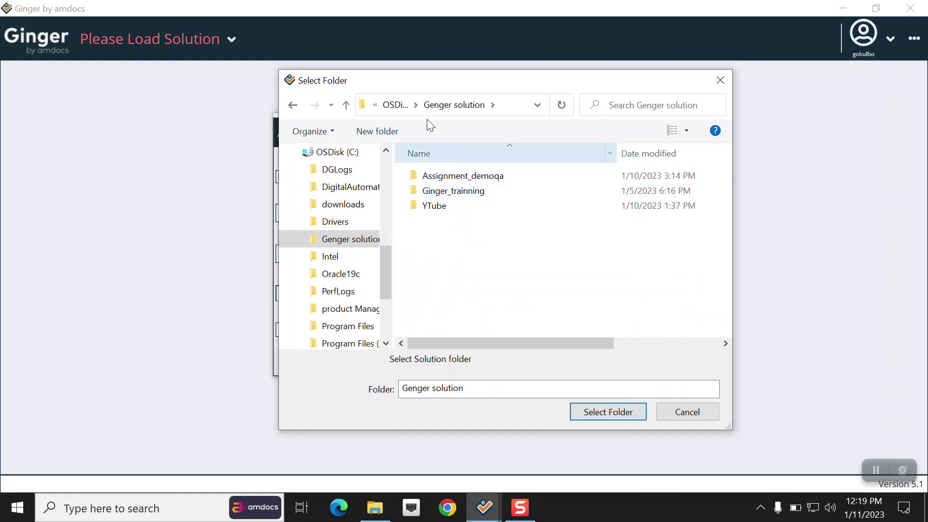
left_click(597, 412)
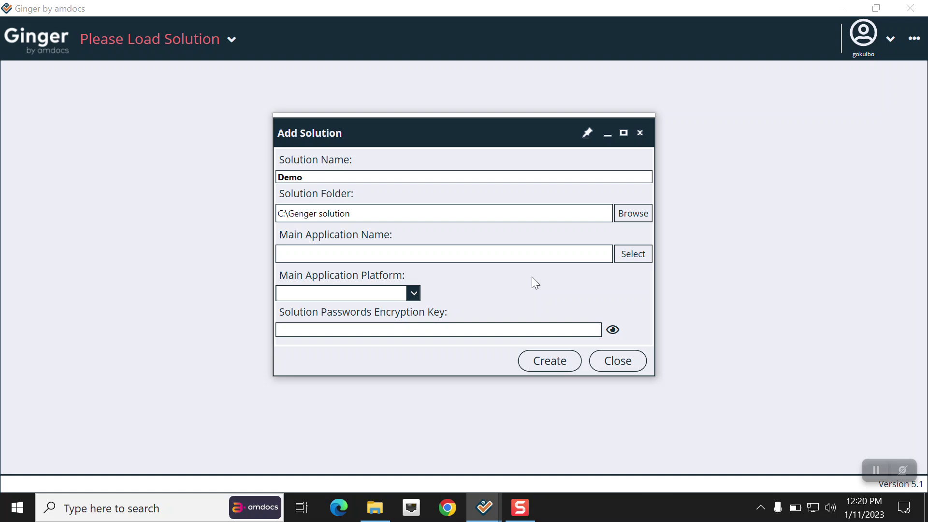
Step: Make MyWebApp the main application, with Web as its platform
left_click(621, 264)
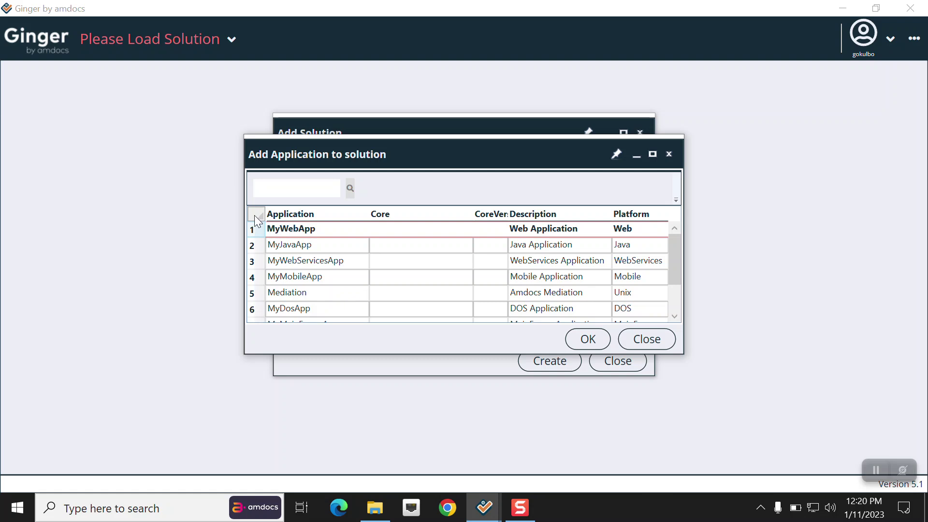
left_click(587, 340)
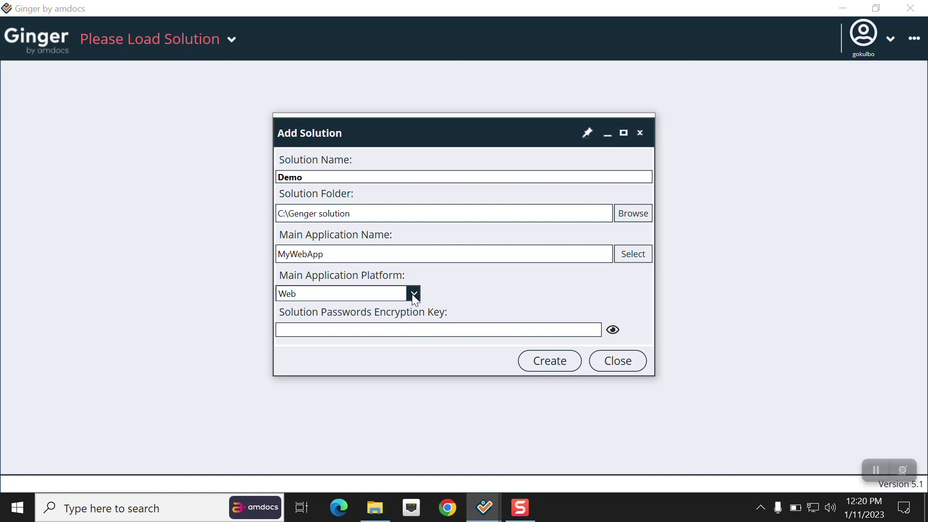
left_click(415, 296)
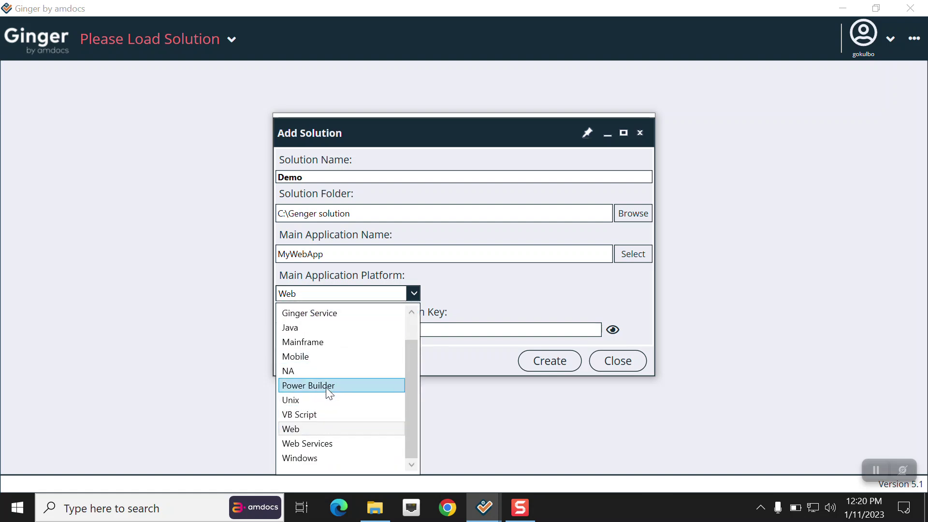
left_click(296, 432)
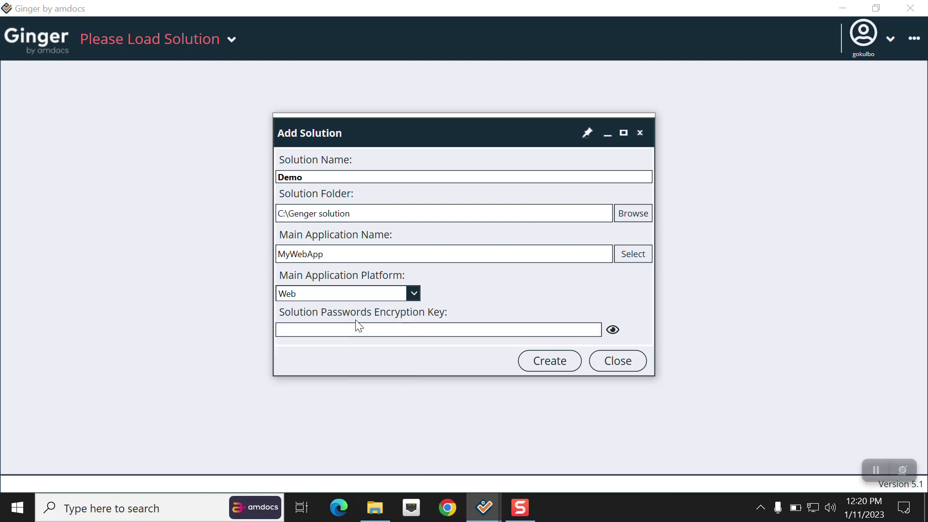
left_click(329, 328)
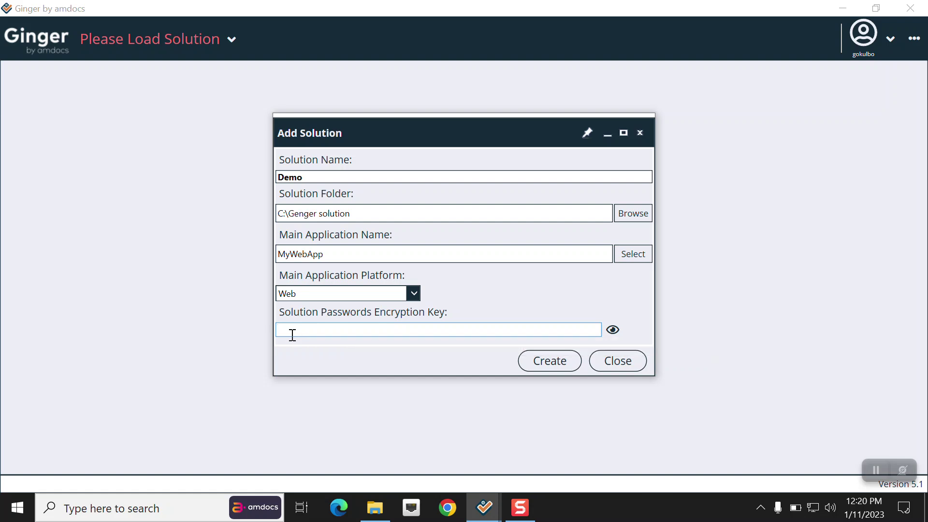
type("abc")
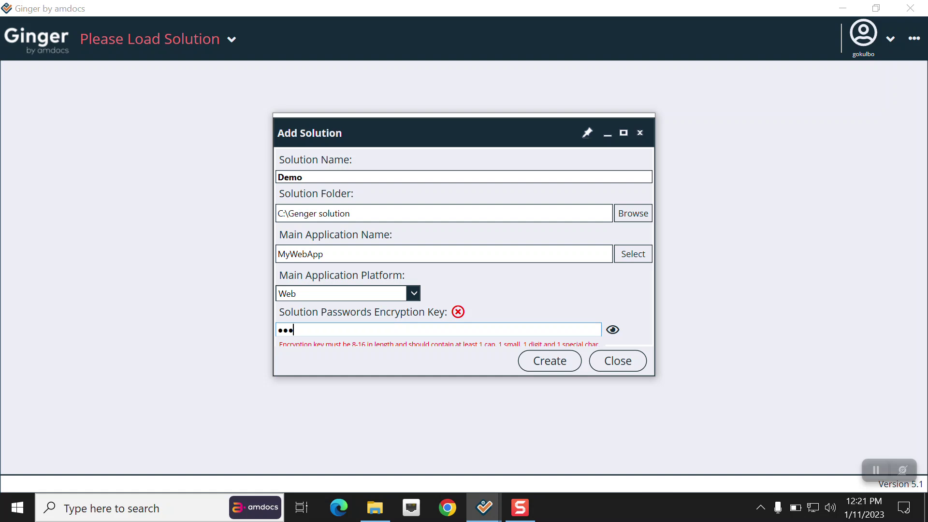
type("def")
type("ghij")
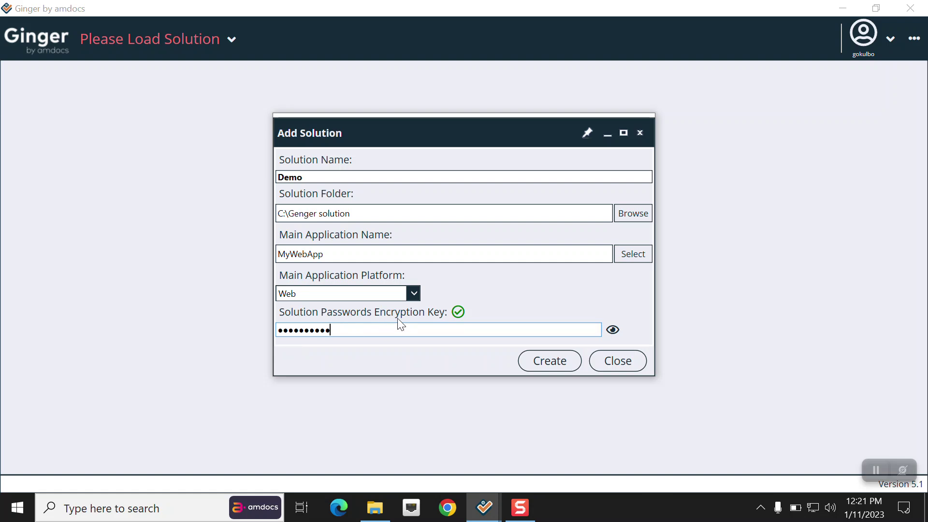
mouse_move(458, 313)
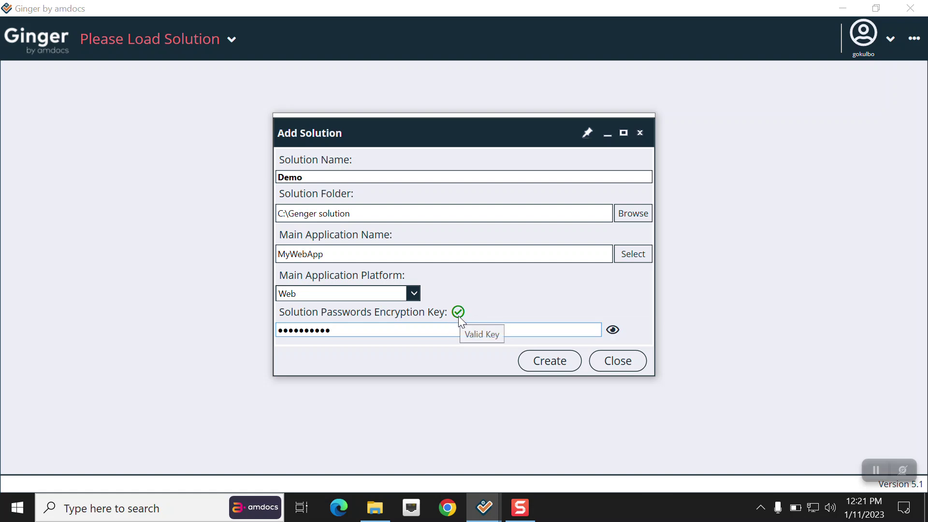
Step: Create the Demo solution once the encryption key is accepted
left_click(566, 367)
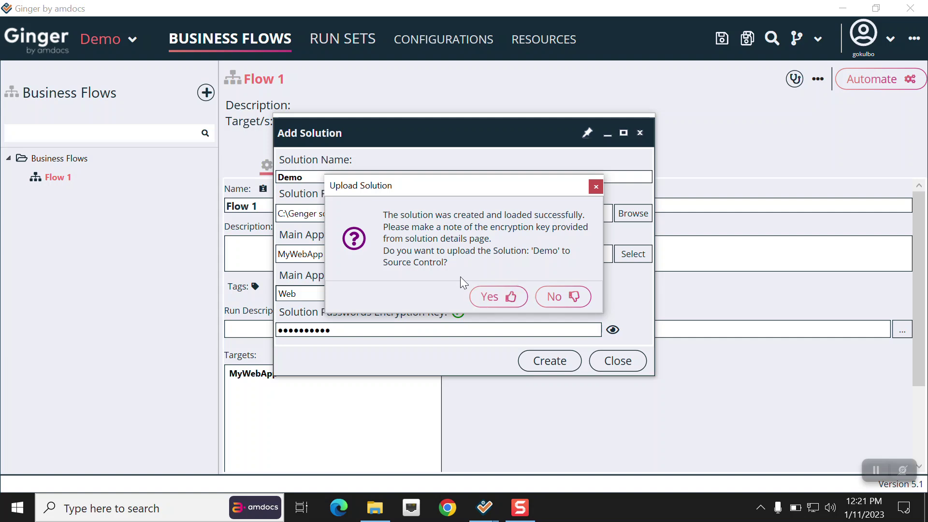
Step: Decline uploading the solution to source control, leaving Demo loaded with Flow 1
left_click(544, 299)
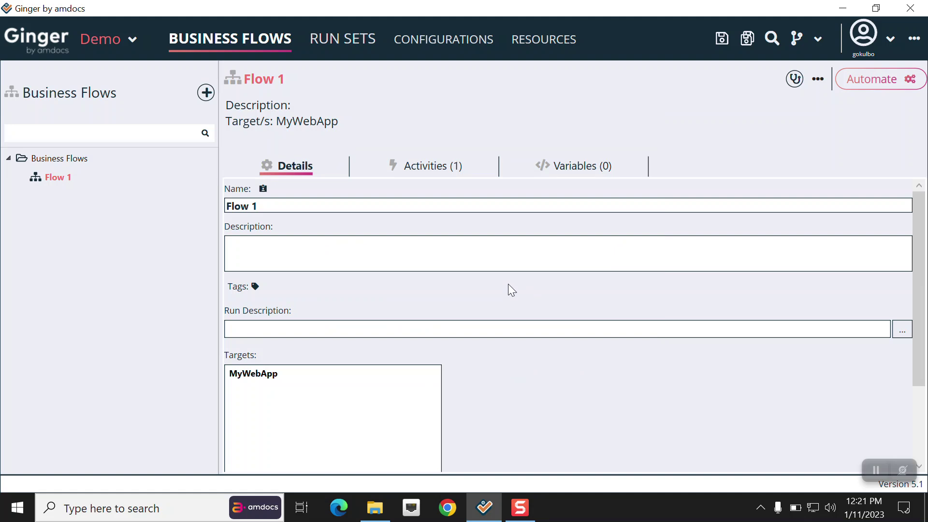